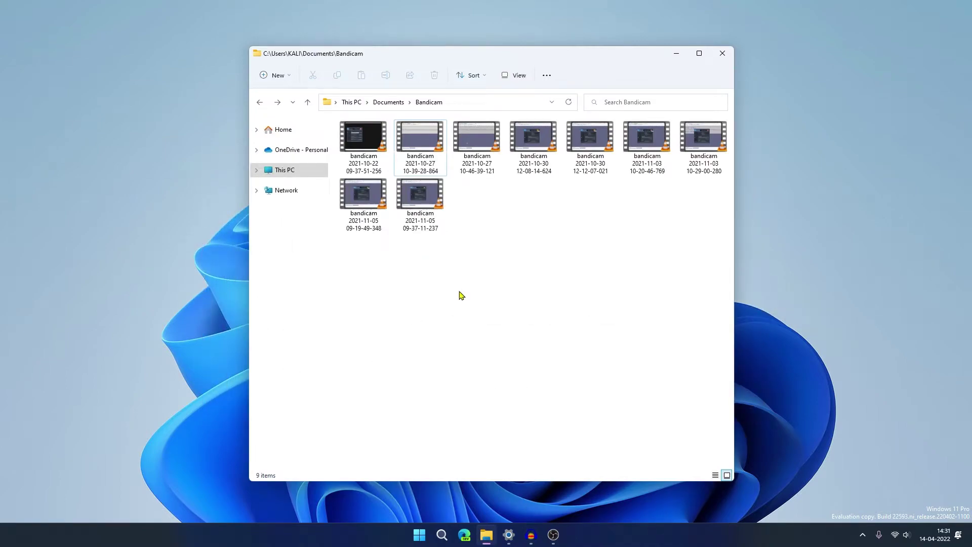
Create a new folder named 'compressed folder' and move the last three bandicam recordings into it
right_click(482, 253)
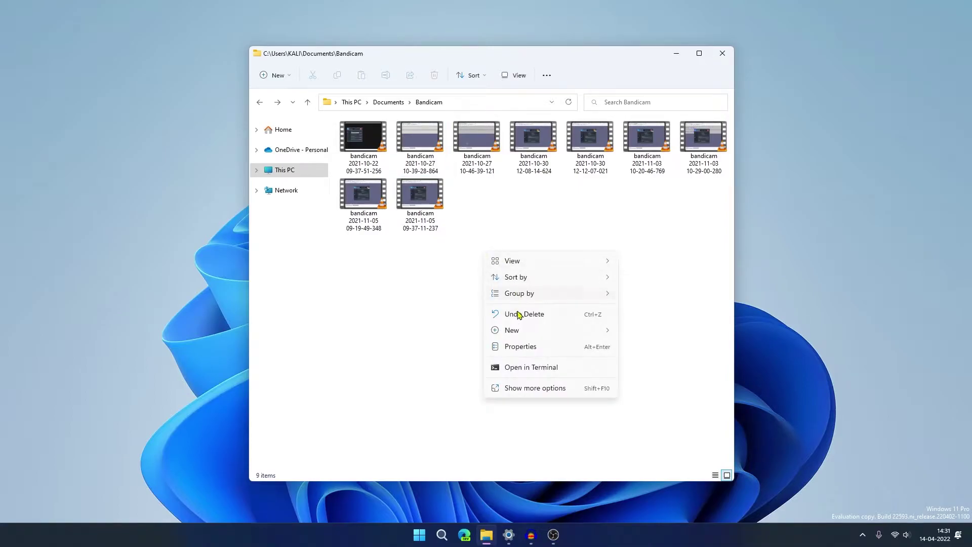
click(647, 139)
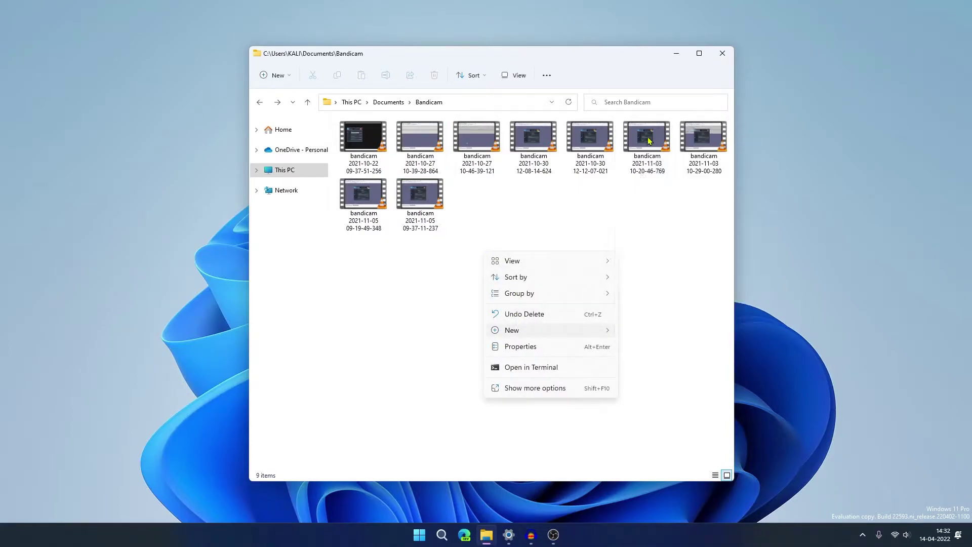
text(compressed folder)
key(Return)
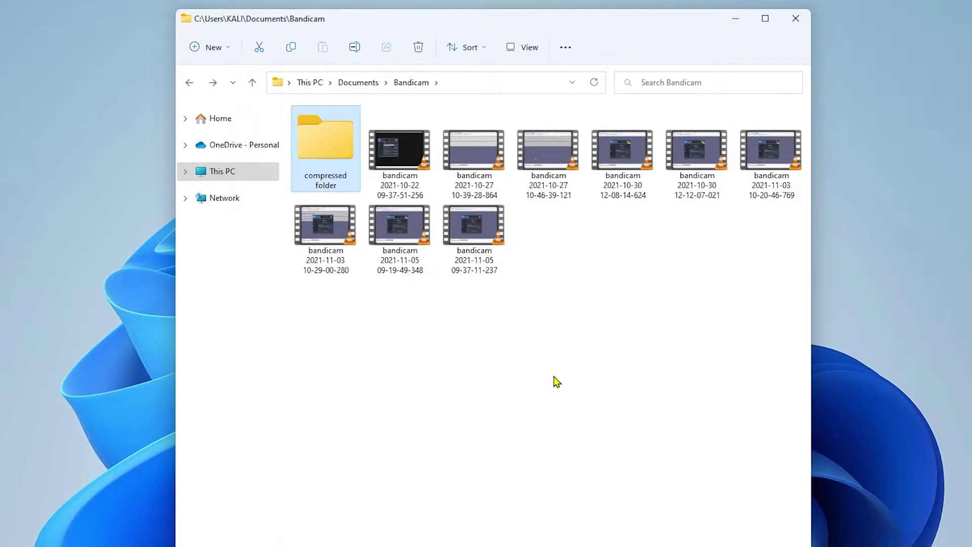
mouse_move(575, 244)
mouse_down()
mouse_move(366, 290)
mouse_move(326, 251)
mouse_move(316, 137)
mouse_up()
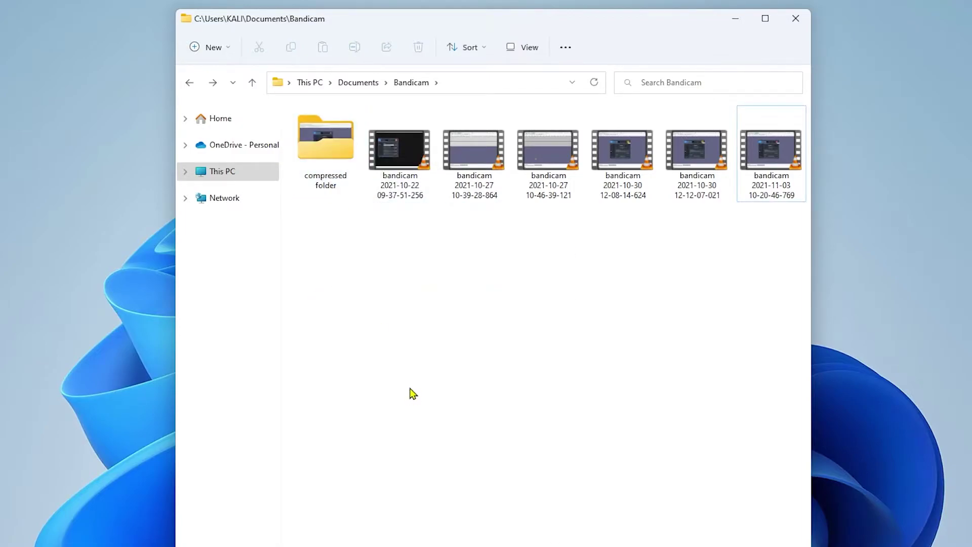
Check the Properties of 'compressed folder': 58.3 MB size and 58.3 MB on disk
right_click(317, 171)
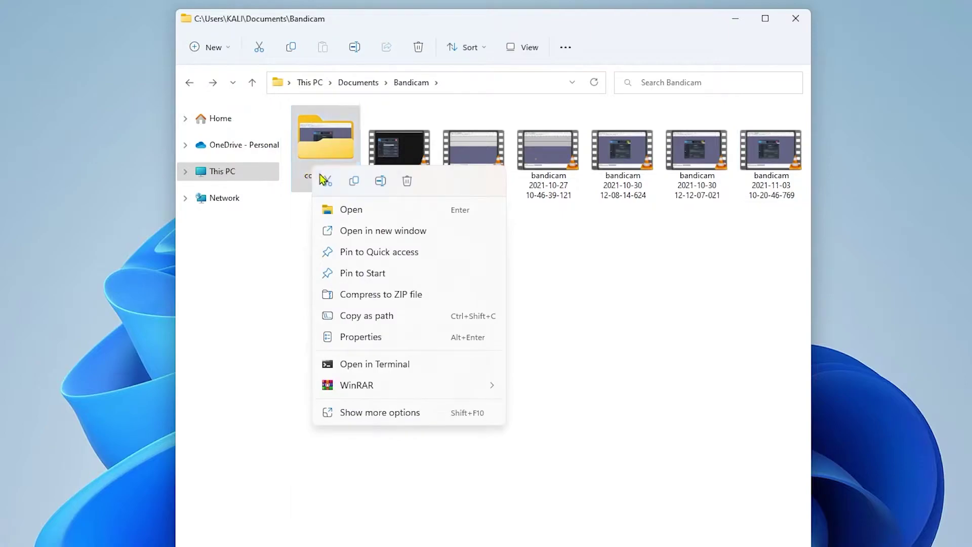
click(383, 340)
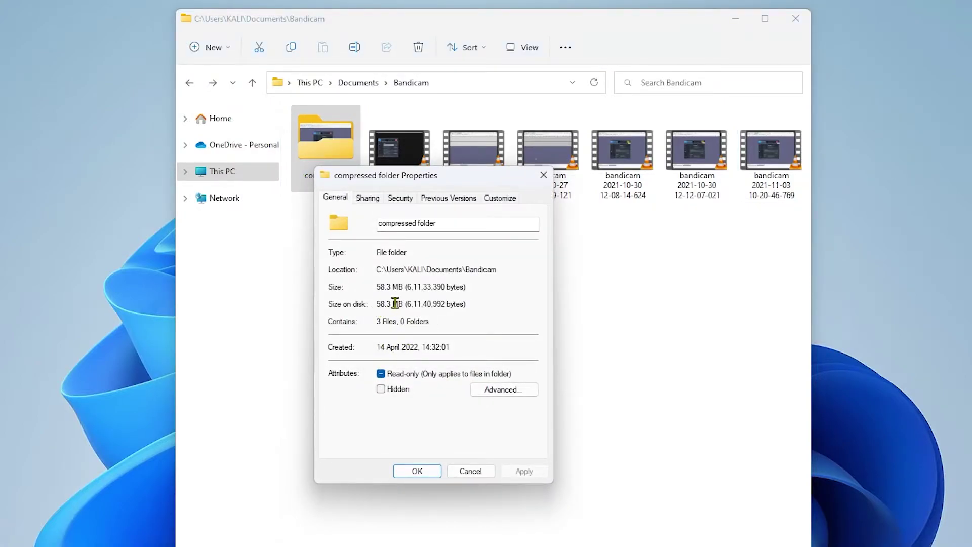
drag(393, 287, 377, 287)
Enable 'Compress contents to save disk space' for the folder, its subfolders and files
click(506, 391)
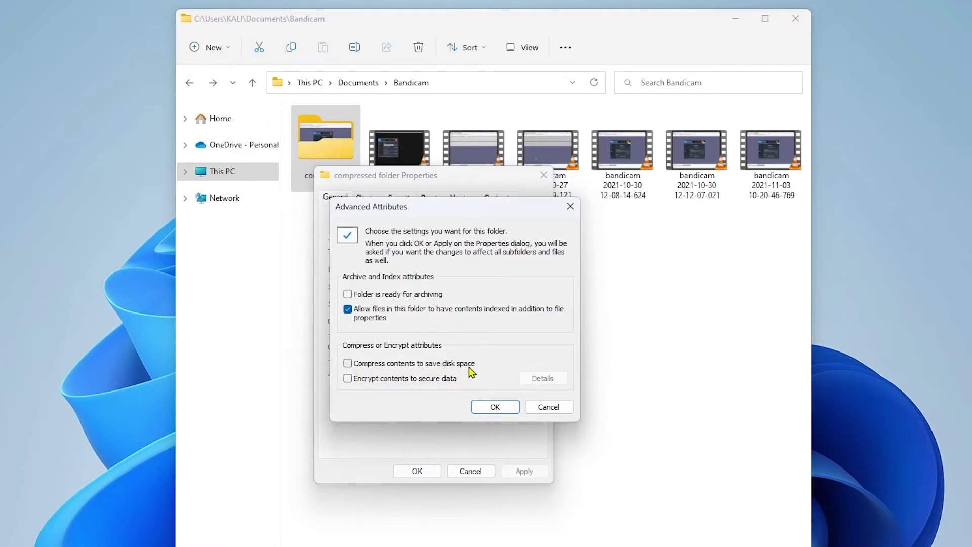
click(348, 364)
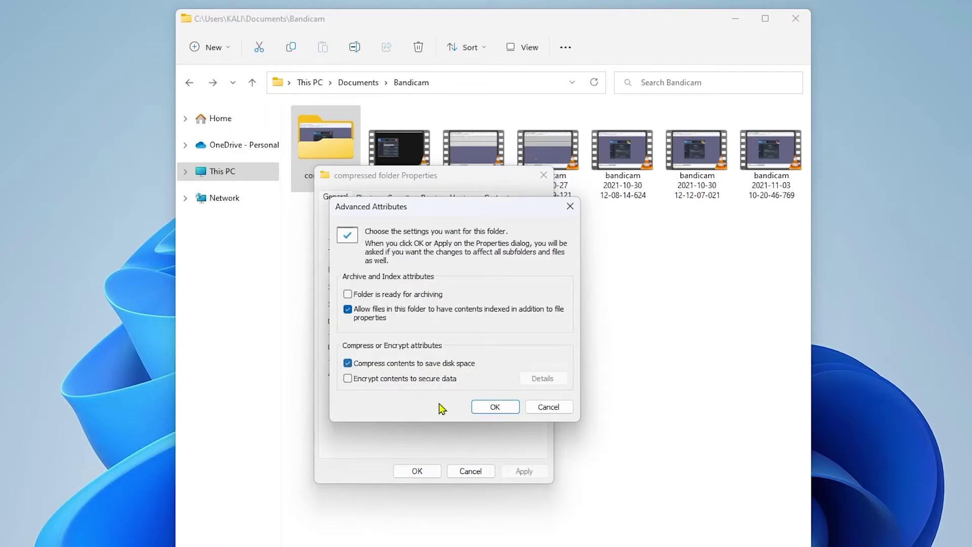
click(490, 407)
click(521, 472)
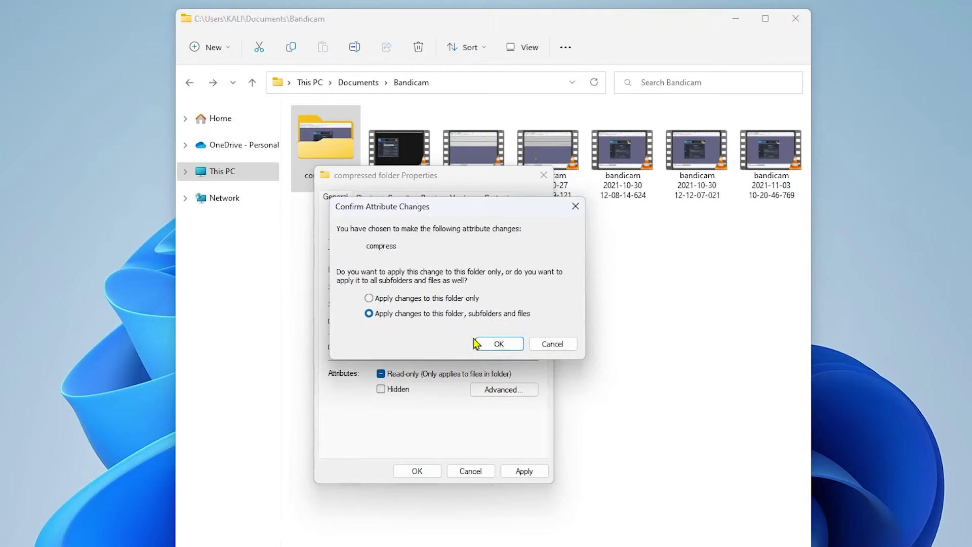
click(497, 343)
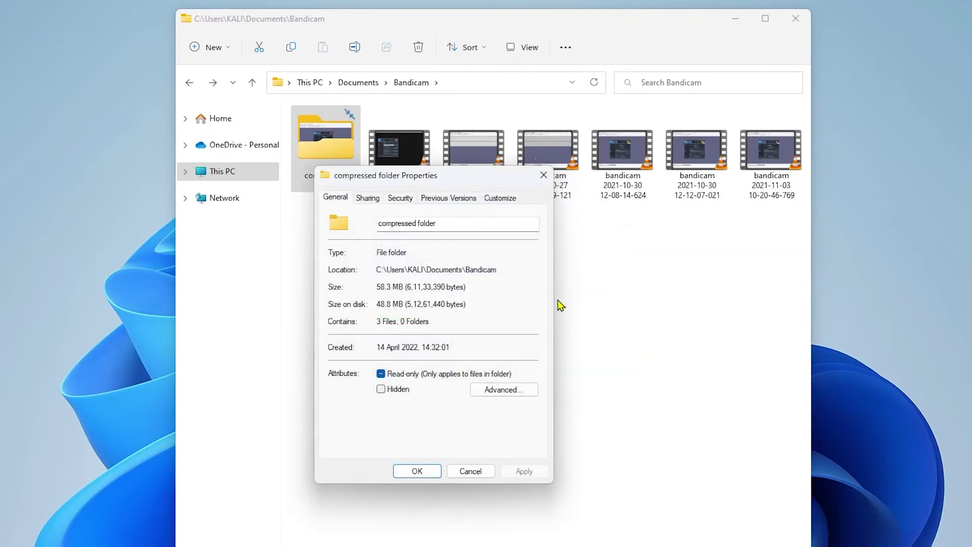
Close the Properties dialog with OK so the folder shows its compression marker
click(410, 471)
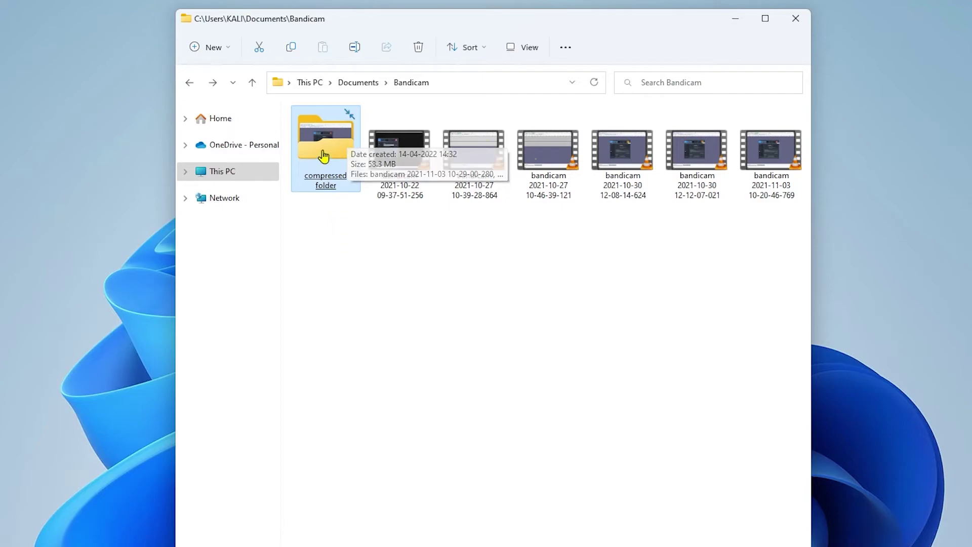
mouse_move(326, 148)
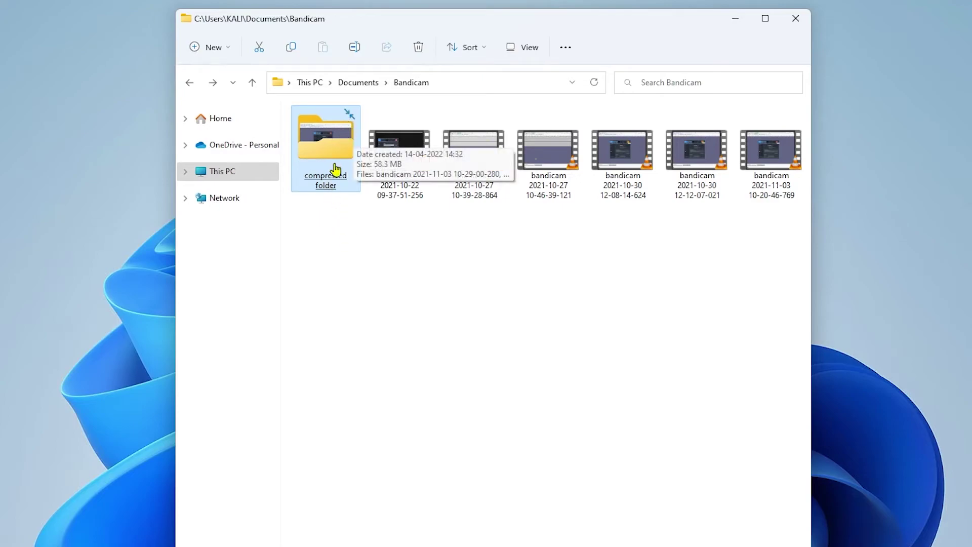
right_click(319, 156)
click(369, 323)
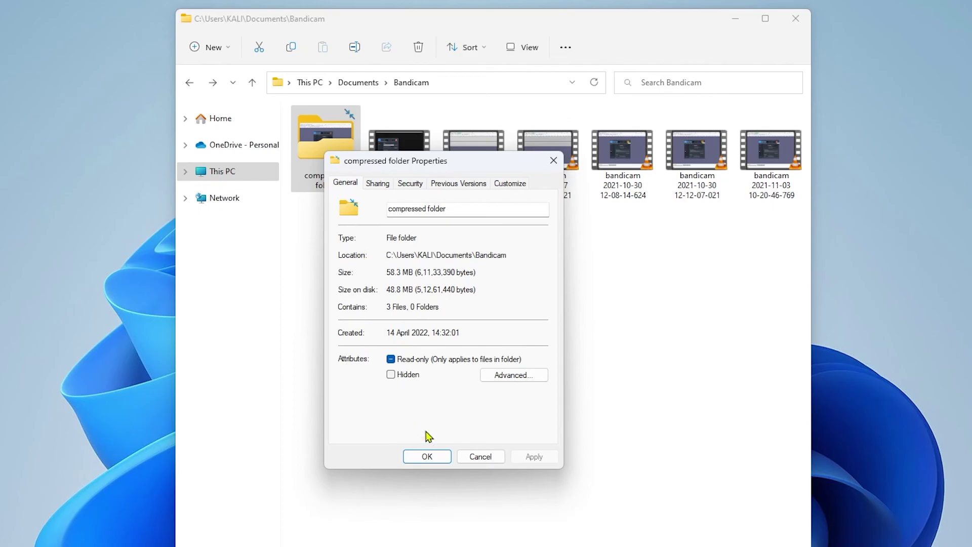
click(432, 458)
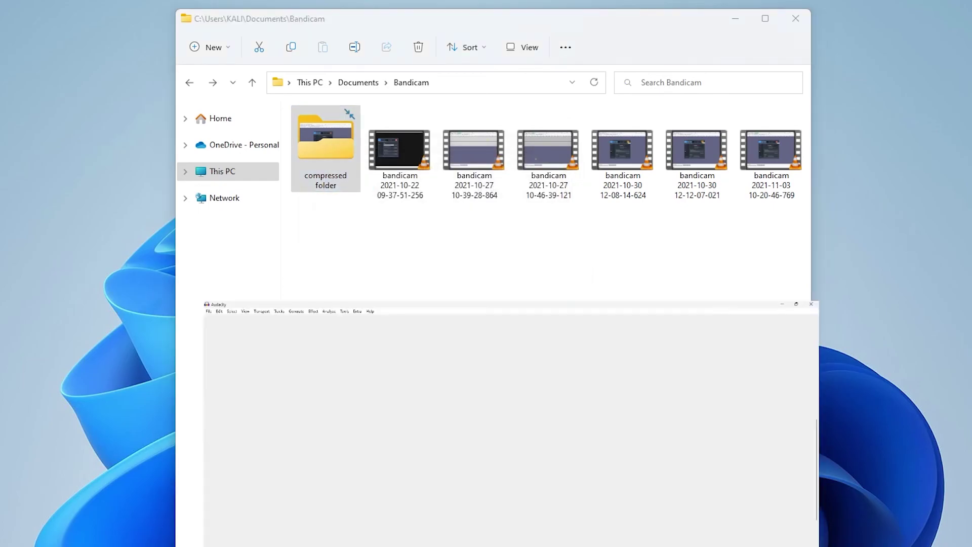